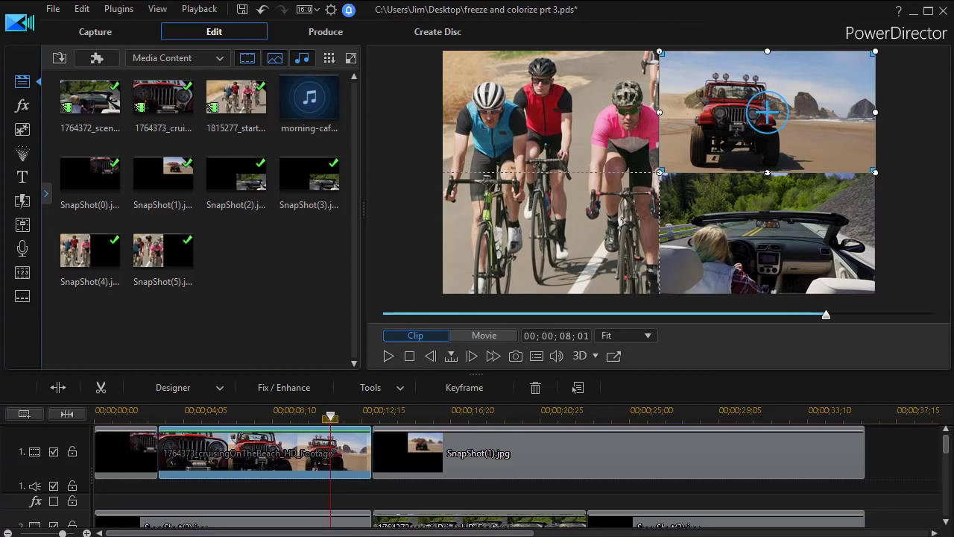
- Select the frozen Jeep snapshot SnapShot(1).jpg on video track 1
left_click(659, 173)
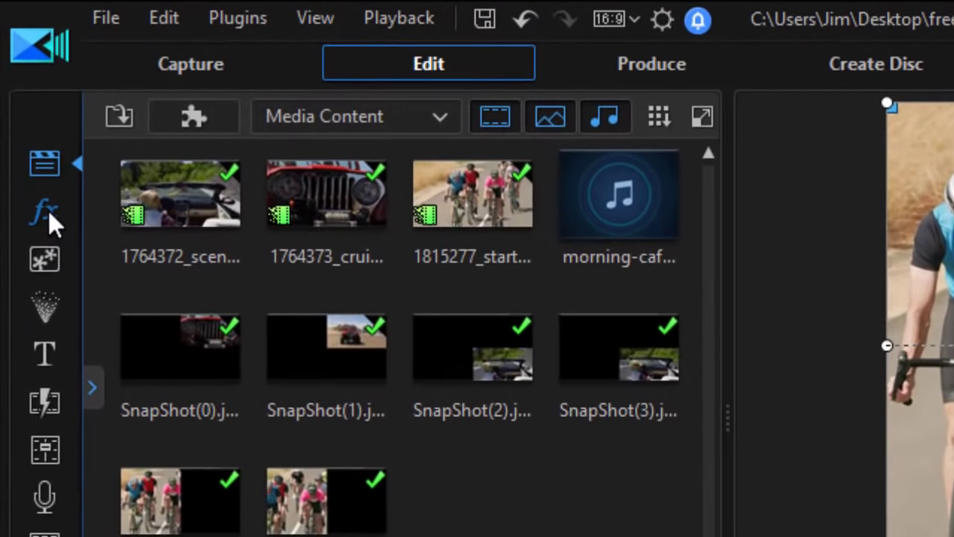
- Apply Color Painting to SnapShot(1).jpg and raise its Edge Thickness to 200
left_click(23, 107)
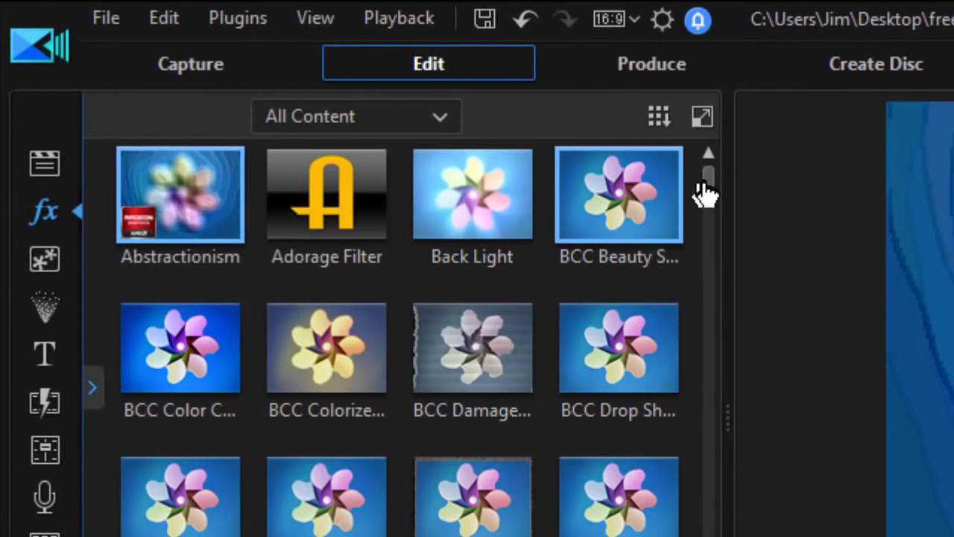
left_click_drag(709, 188, 713, 336)
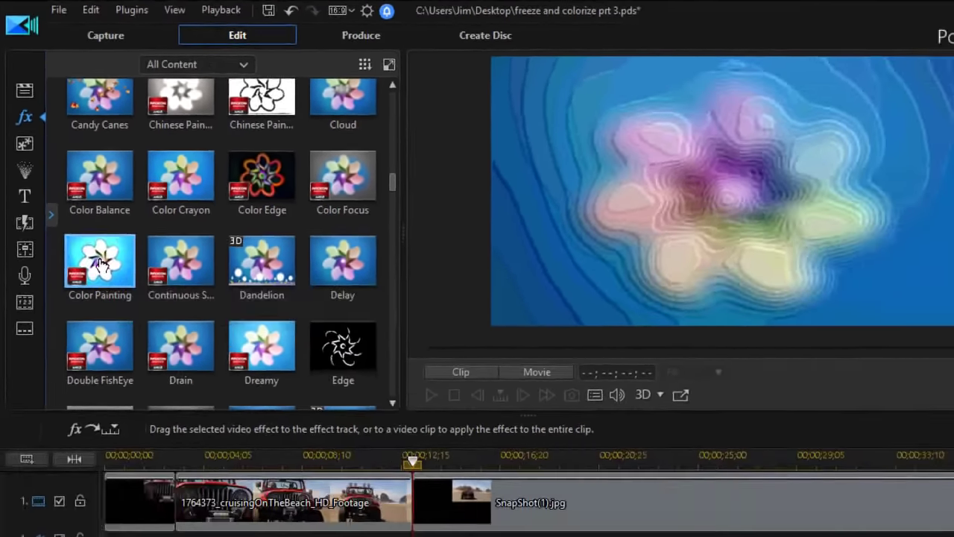
left_click_drag(171, 485, 745, 536)
mouse_move(373, 362)
left_mouse_down()
mouse_move(492, 431)
mouse_move(498, 453)
left_mouse_up()
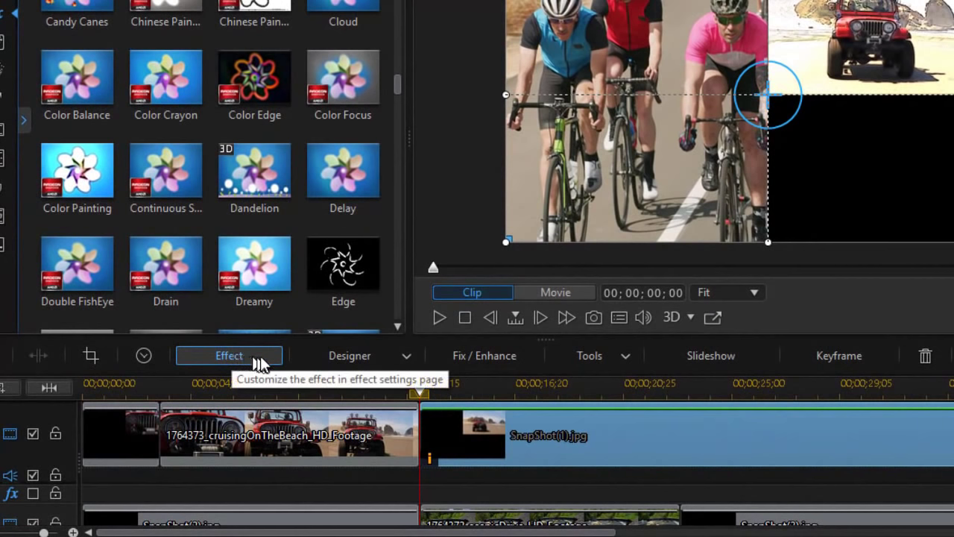
left_click(259, 355)
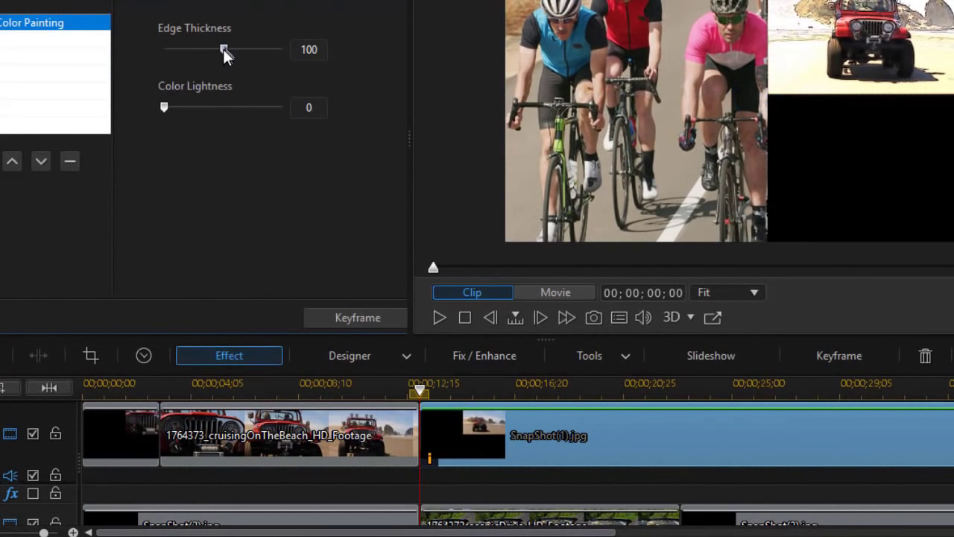
left_click_drag(222, 49, 320, 65)
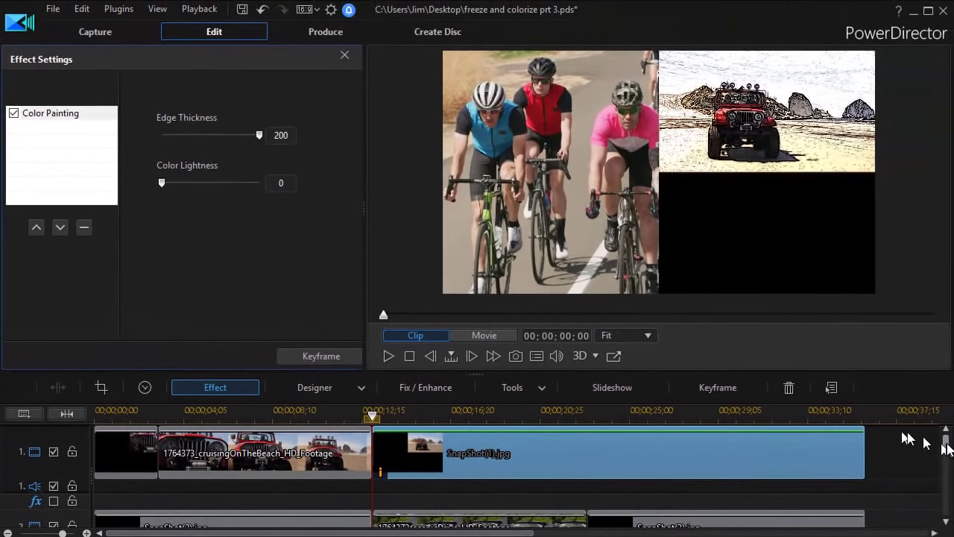
- Apply Color Painting with Edge Thickness 200 to the driver snapshot SnapShot(3).jpg
left_click_drag(947, 443, 949, 459)
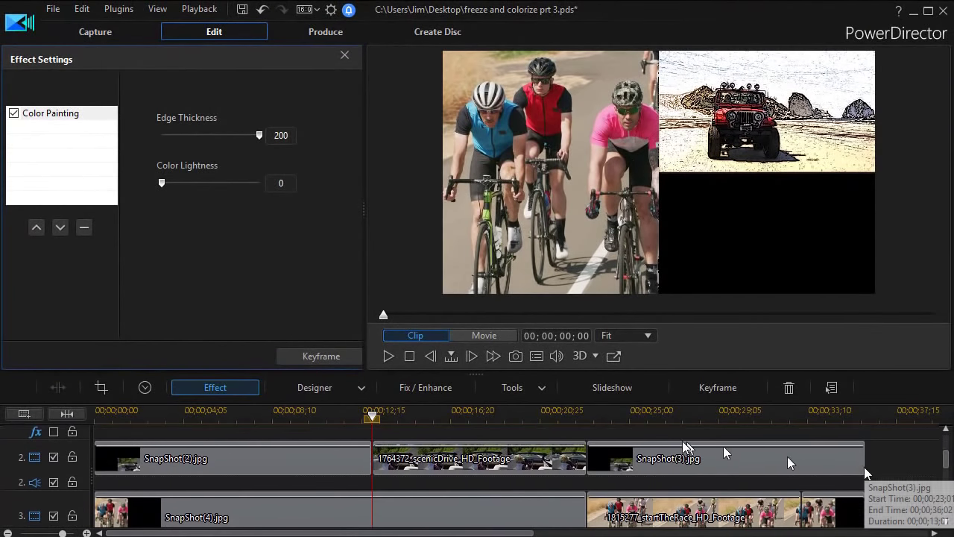
left_click(718, 463)
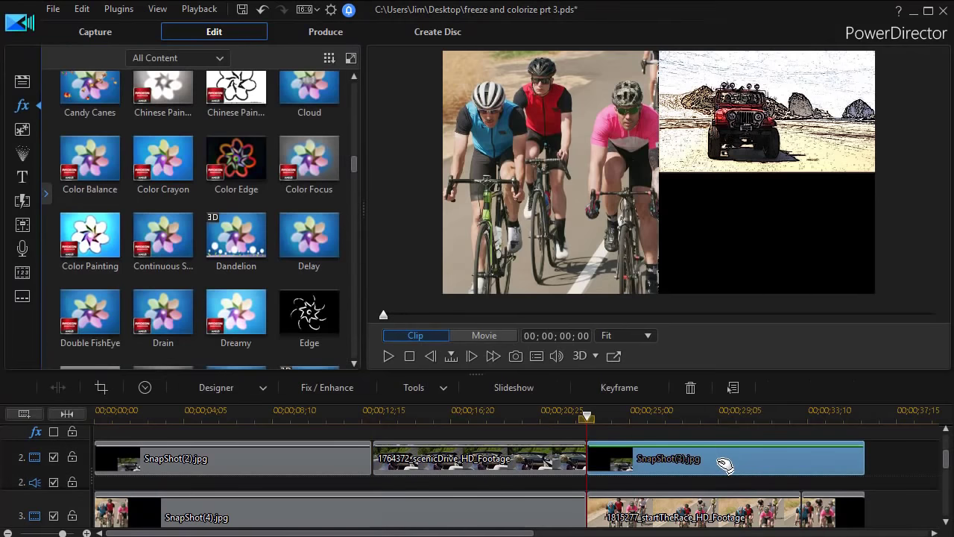
mouse_move(109, 228)
left_mouse_down()
mouse_move(564, 411)
mouse_move(648, 458)
mouse_move(650, 472)
left_mouse_up()
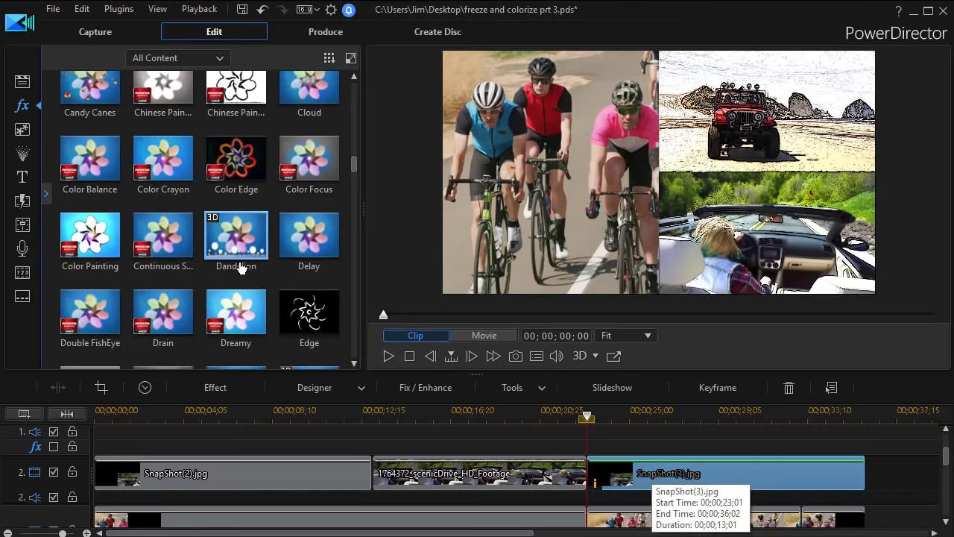
left_click(223, 382)
left_click_drag(211, 138, 258, 146)
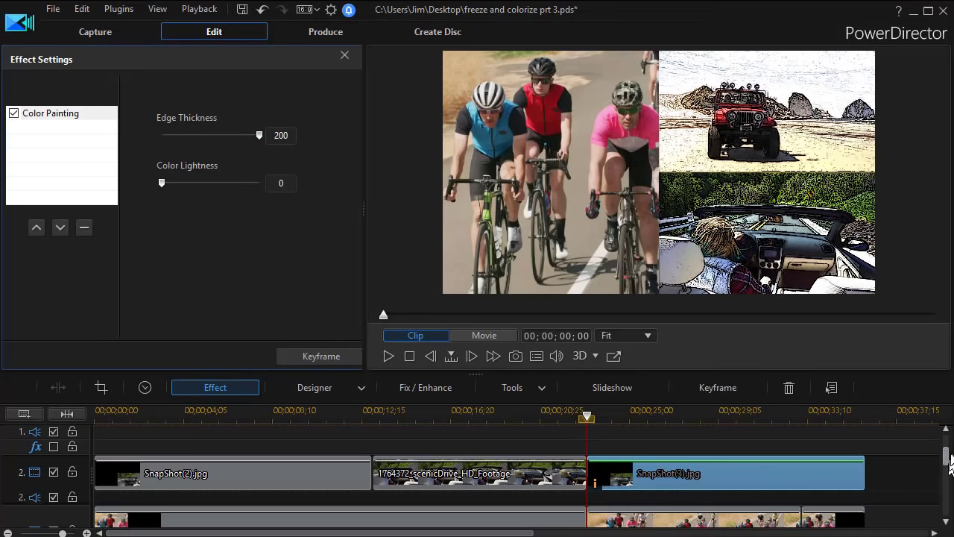
- Give the bikes snapshot SnapShot(5).jpg Color Painting at Edge Thickness 200, then rewind the playhead
scroll(939, 453, "down", 2)
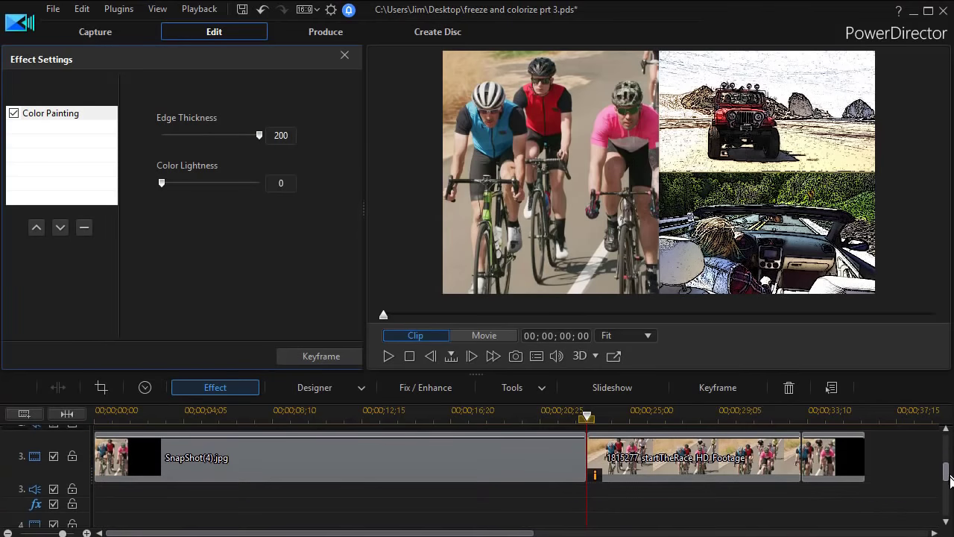
left_click(846, 461)
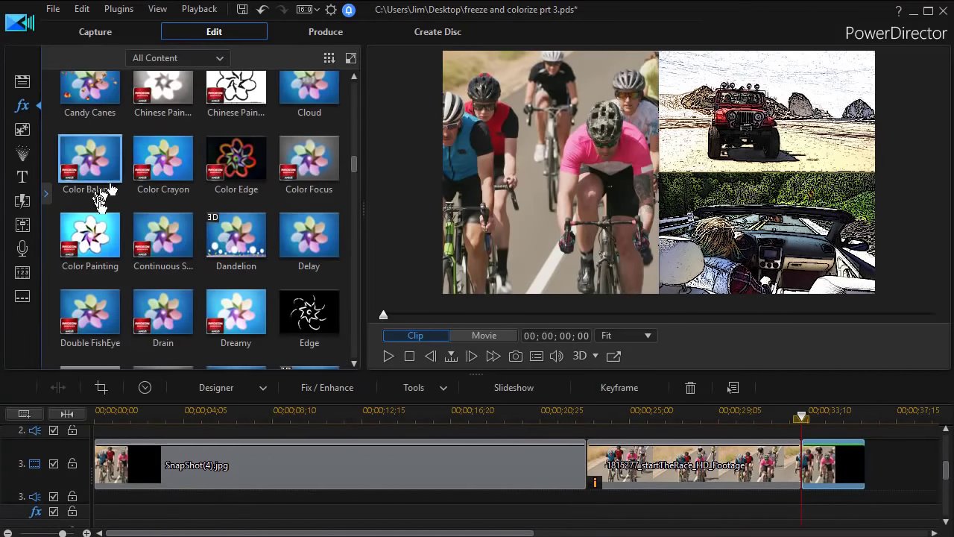
mouse_move(90, 237)
left_mouse_down()
mouse_move(686, 462)
mouse_move(820, 466)
mouse_move(818, 478)
left_mouse_up()
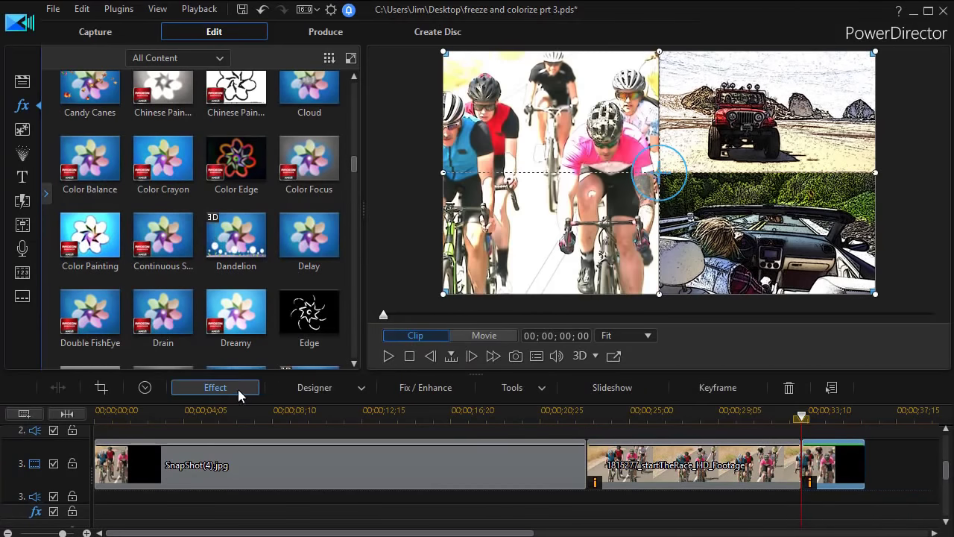
left_click(238, 390)
left_click_drag(211, 139, 267, 144)
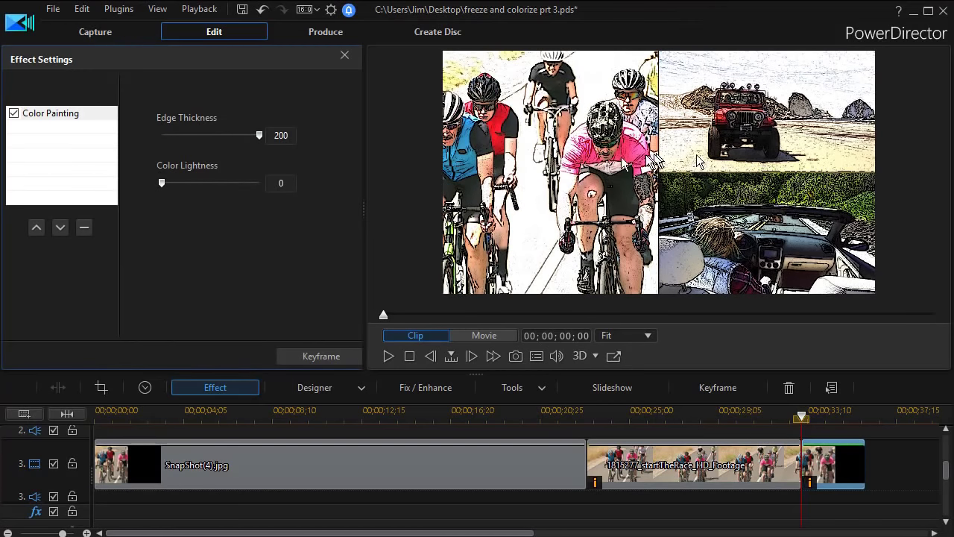
left_click_drag(801, 417, 73, 452)
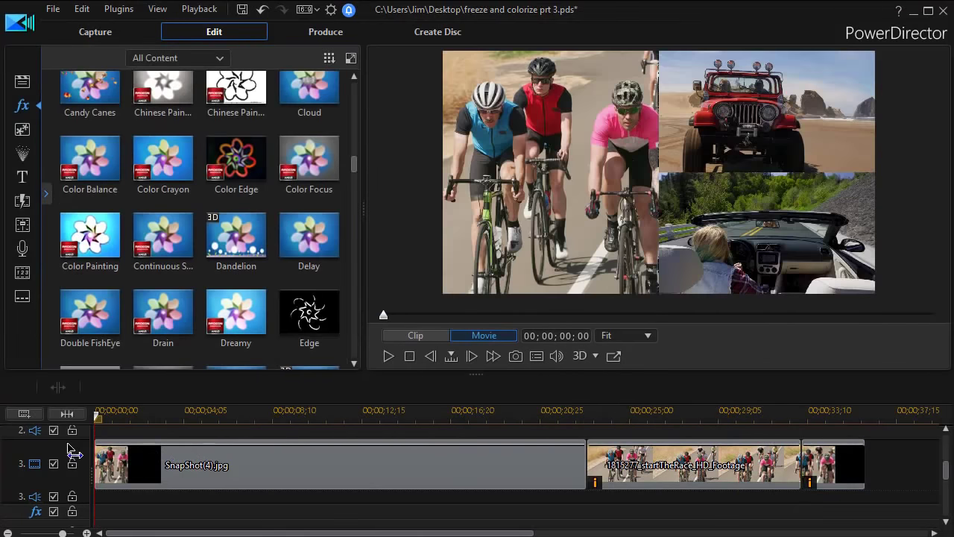
left_click(330, 449)
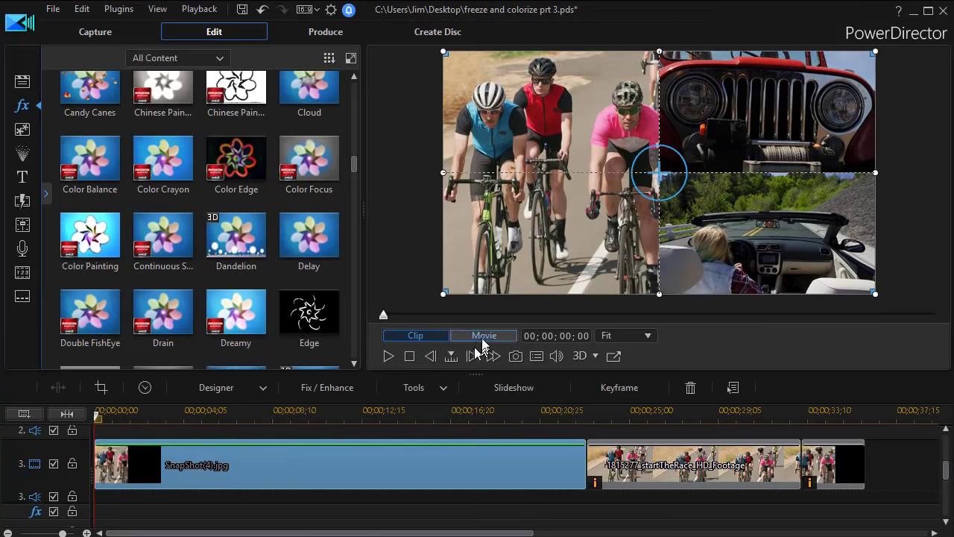
left_click(389, 356)
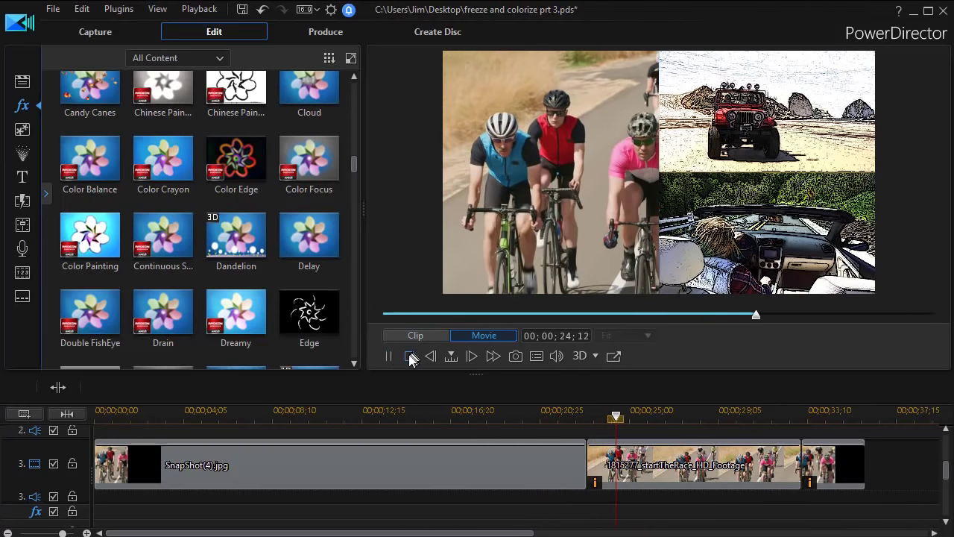
left_click(409, 355)
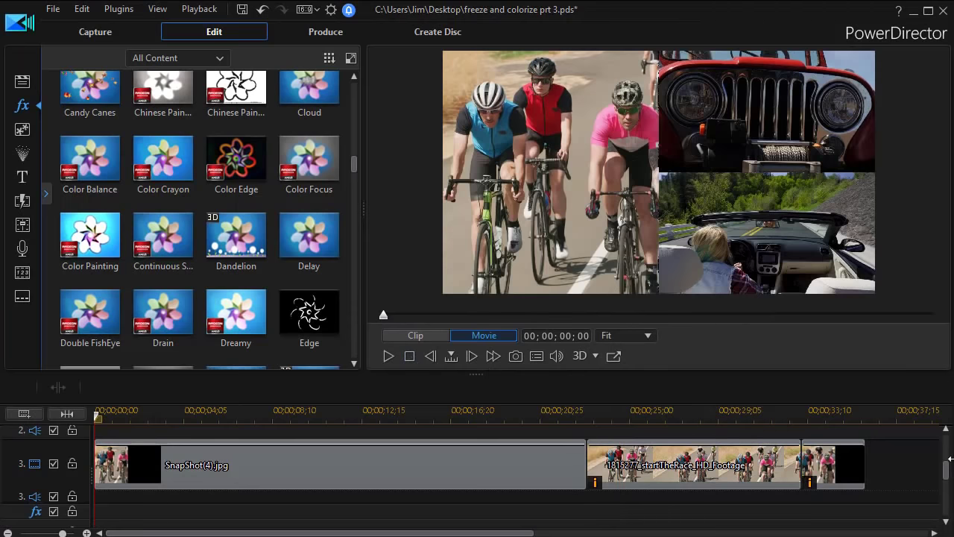
left_click(22, 82)
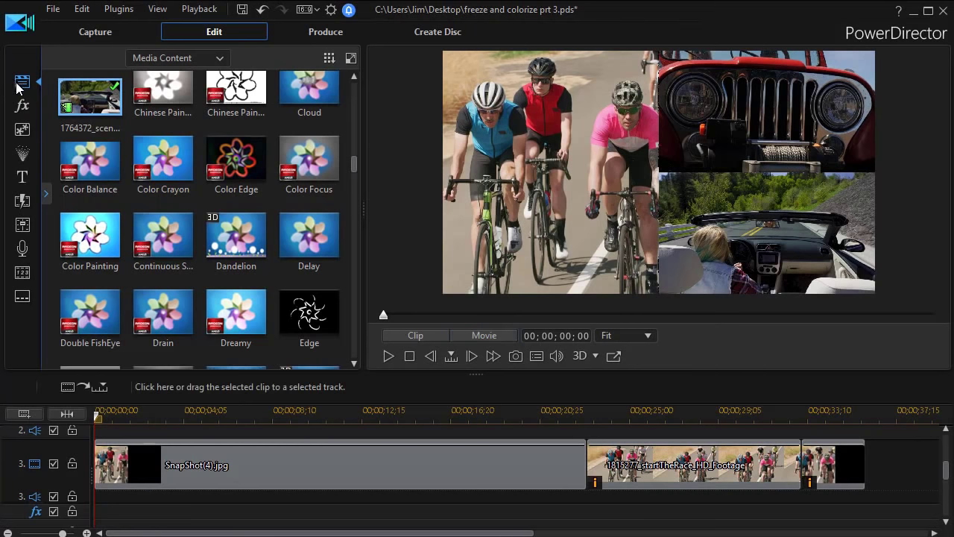
- Place the morning-cafe music on the music track beneath the whole movie
left_click(22, 87)
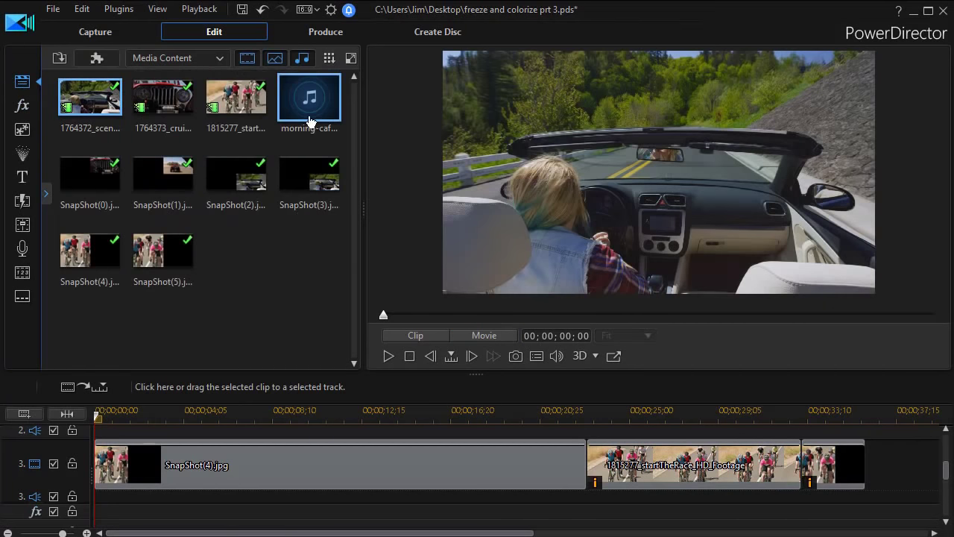
left_click_drag(311, 104, 97, 516)
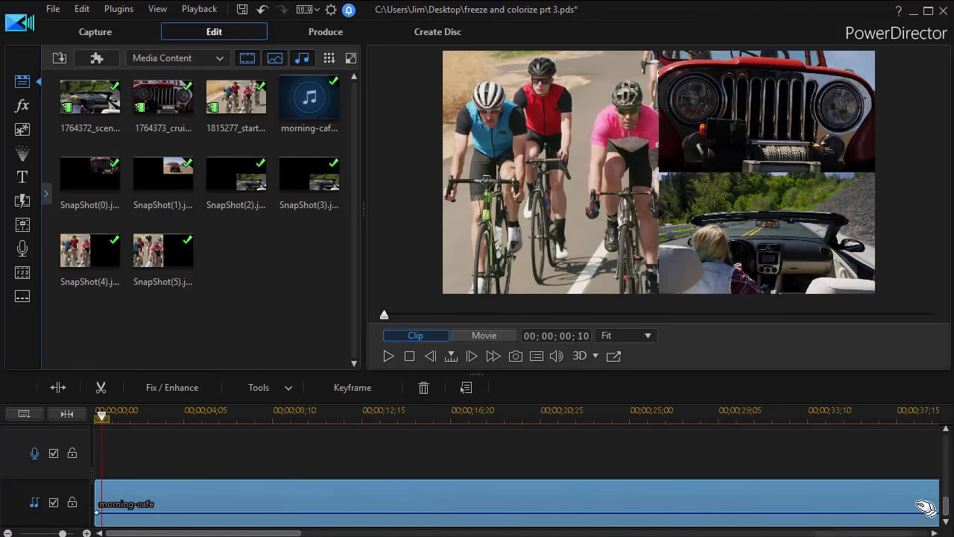
left_click_drag(950, 512, 939, 491)
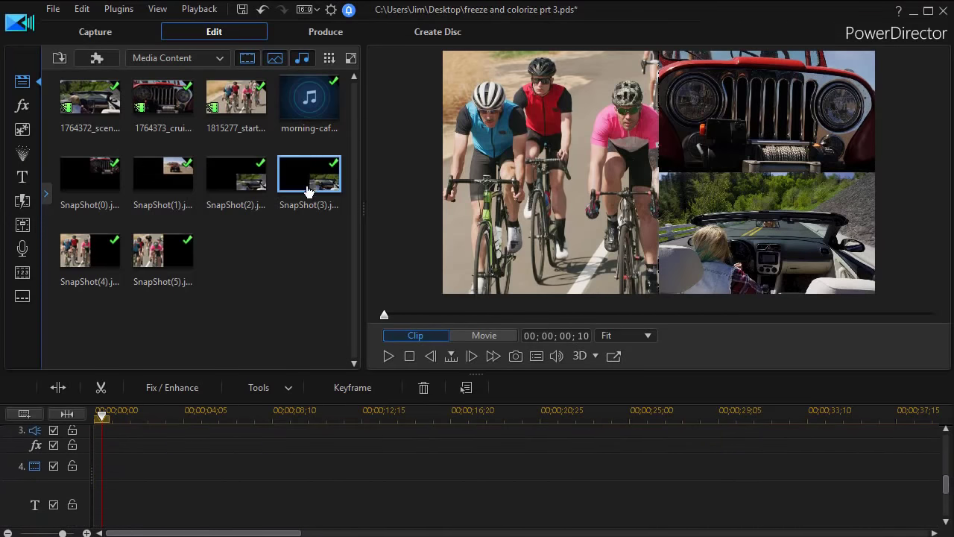
left_click(22, 177)
- Add a Default title, move its text onto the top-right Jeep panel and retype it as Jeep
left_click_drag(90, 97, 237, 452)
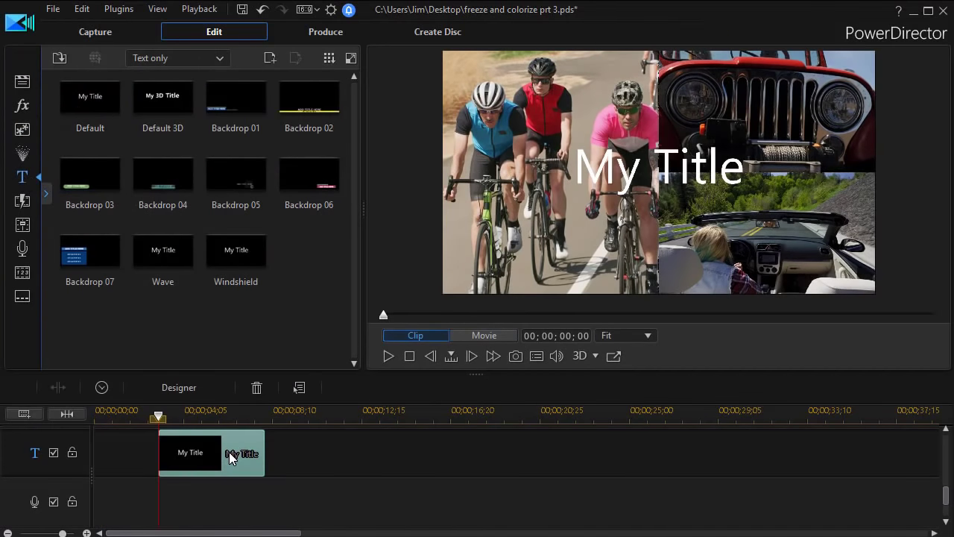
double_click(230, 453)
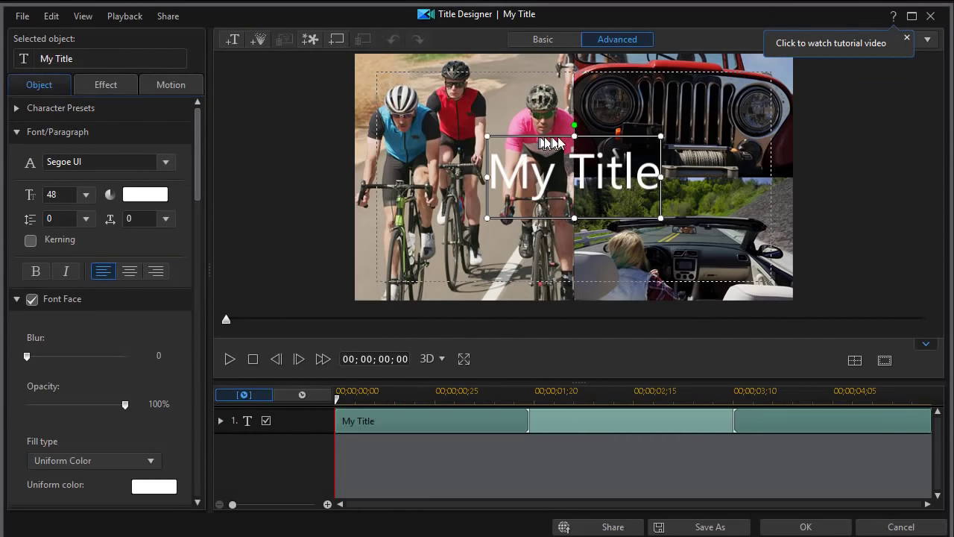
left_click(591, 168)
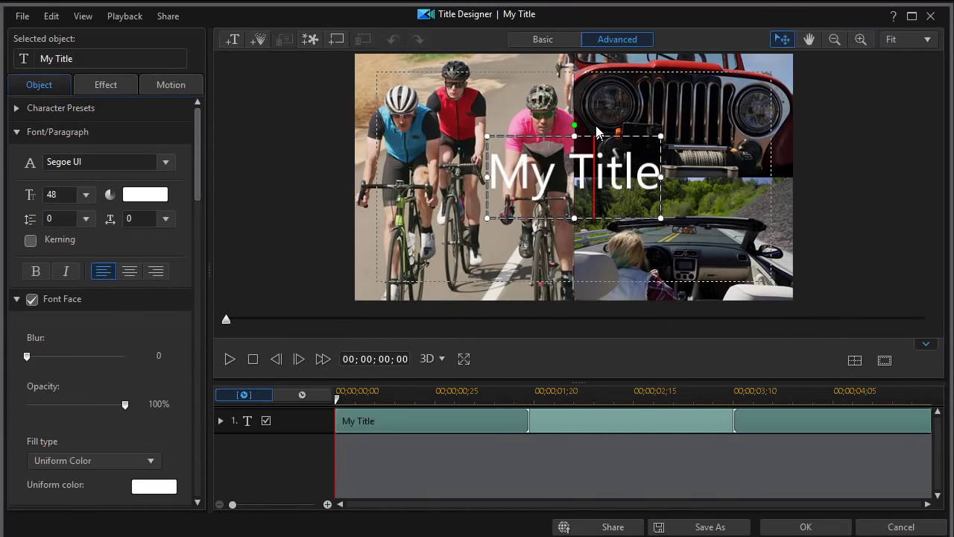
left_click_drag(613, 133, 724, 84)
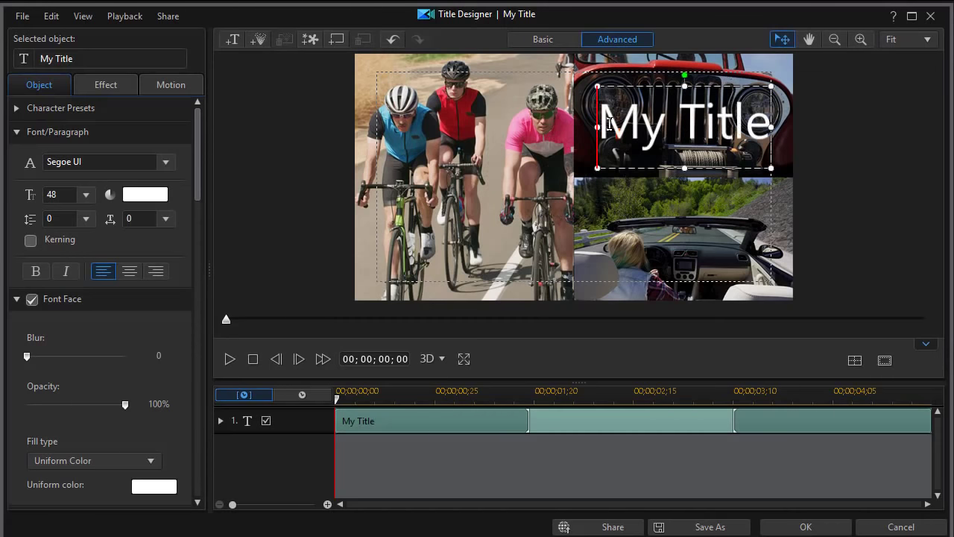
left_click_drag(609, 124, 792, 140)
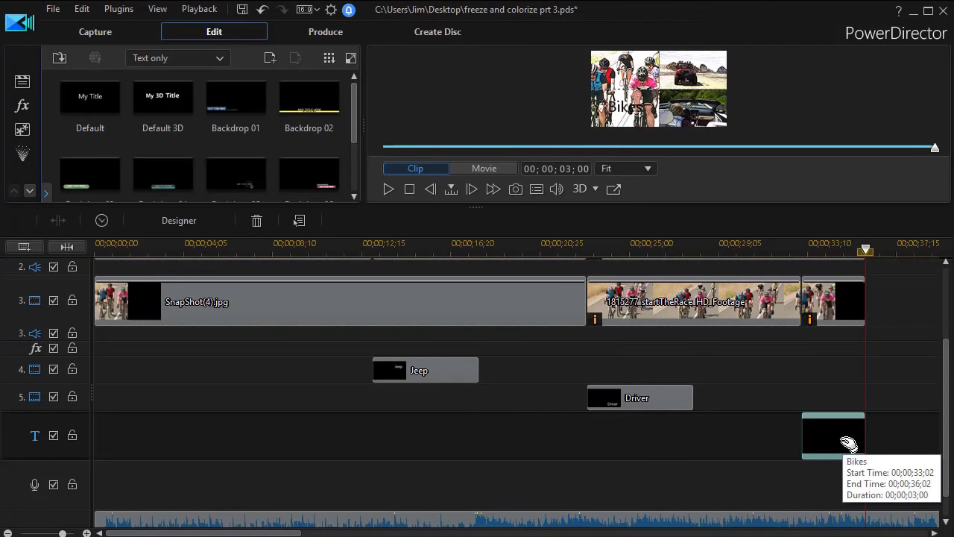
- Extend the Jeep title to about 22 seconds and the Driver title toward the project end
left_click(468, 369)
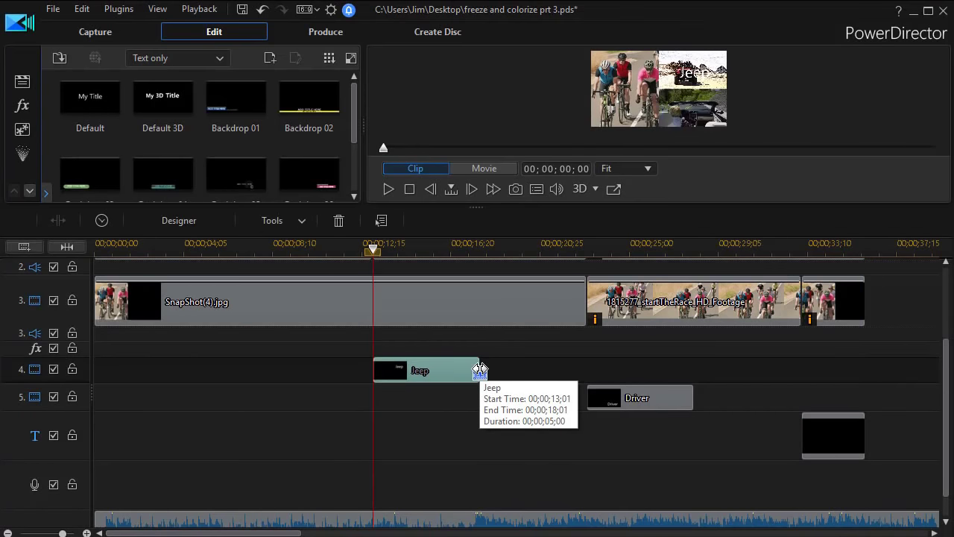
left_click_drag(479, 369, 864, 371)
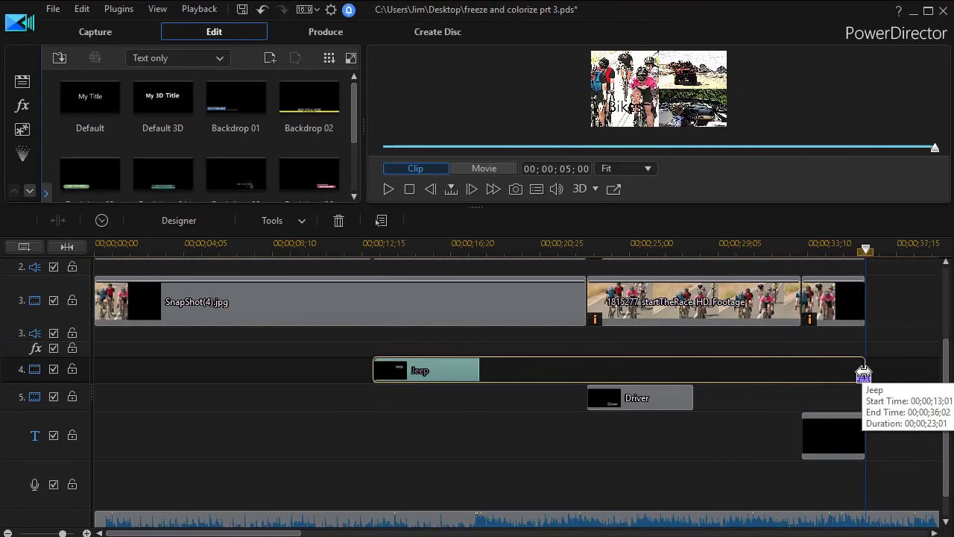
left_click(681, 403)
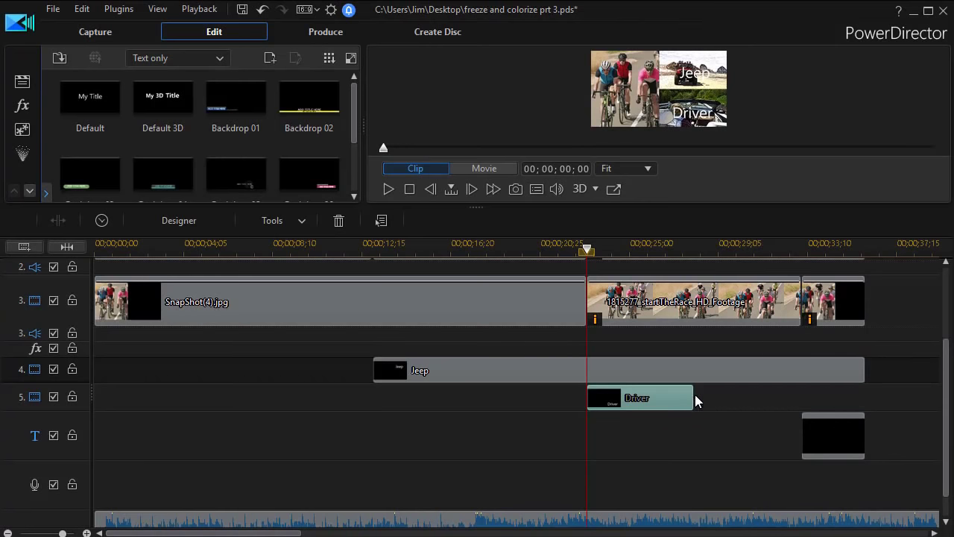
left_click_drag(693, 396, 864, 405)
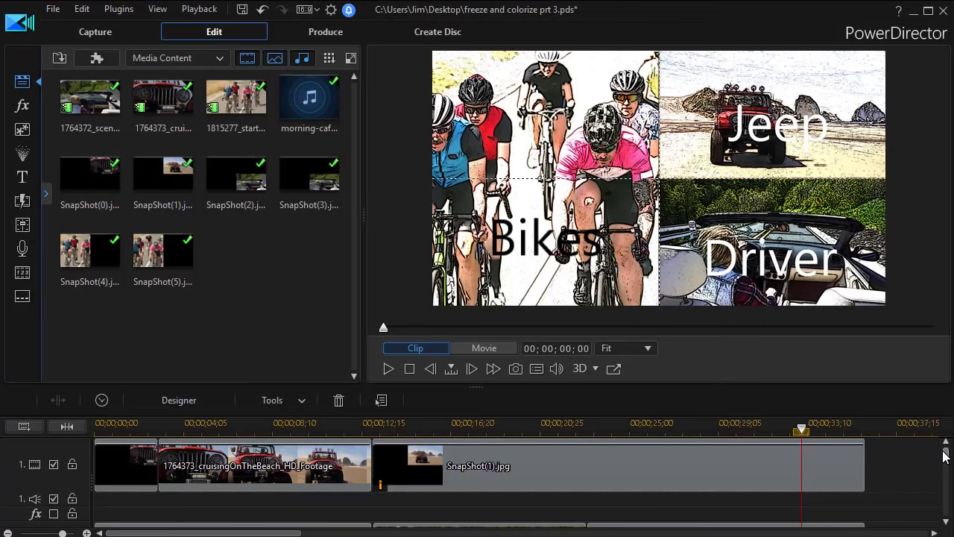
left_click_drag(945, 454, 945, 494)
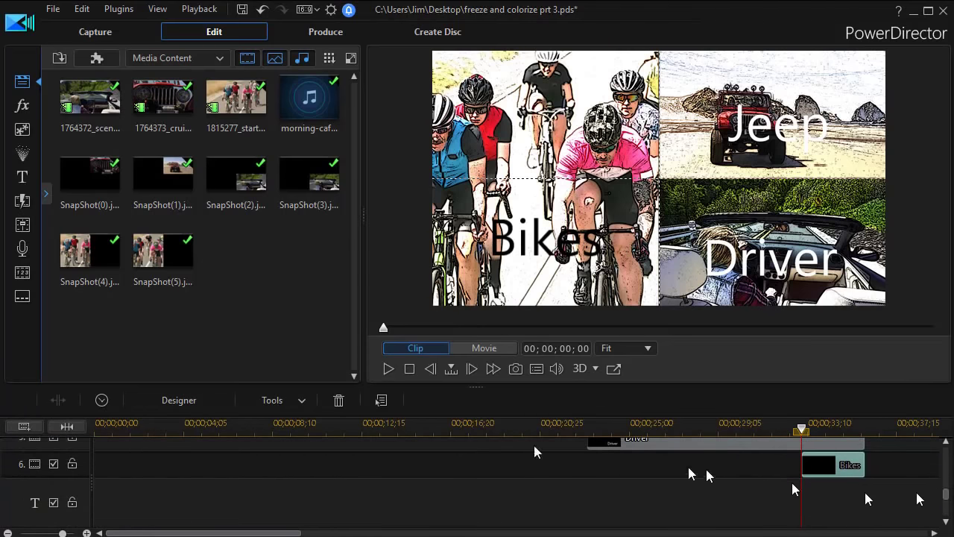
- Add one new video track, track 7, below Track 6 on the timeline
right_click(465, 497)
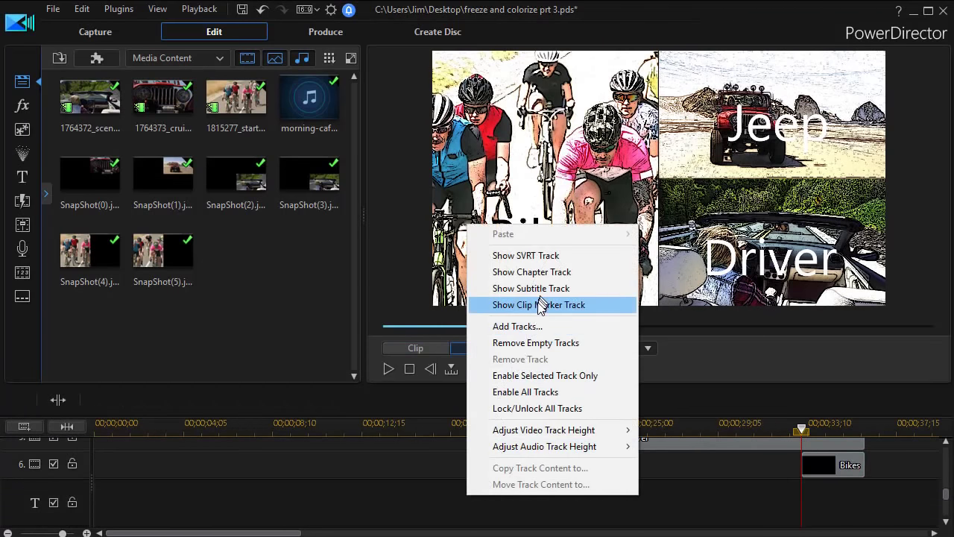
left_click(530, 327)
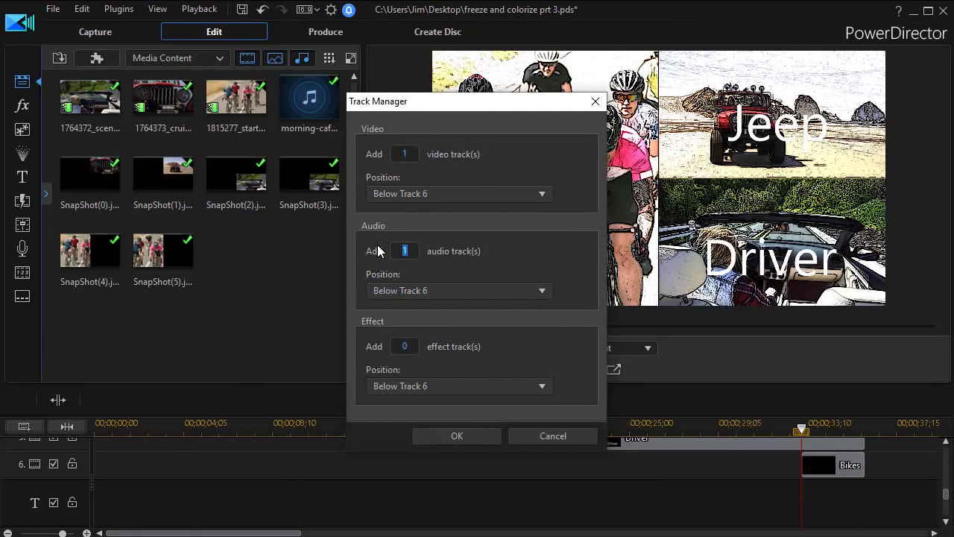
key("Return")
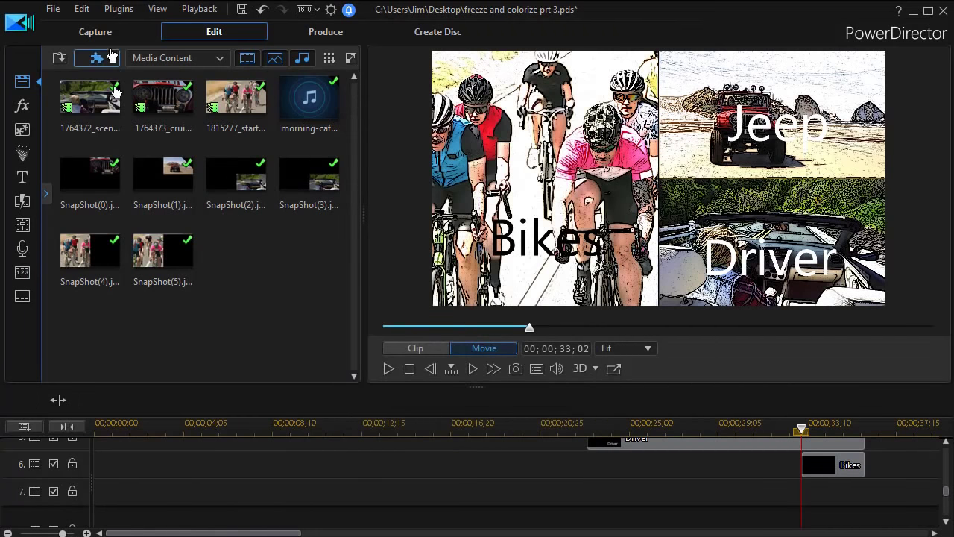
left_click(220, 58)
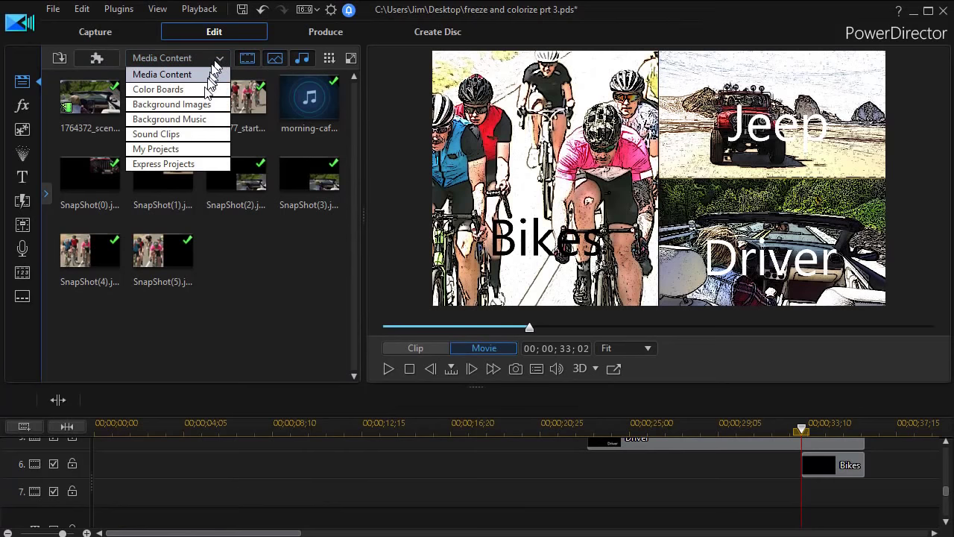
- Place the 60,126,52 green color board on track 7
left_click(209, 90)
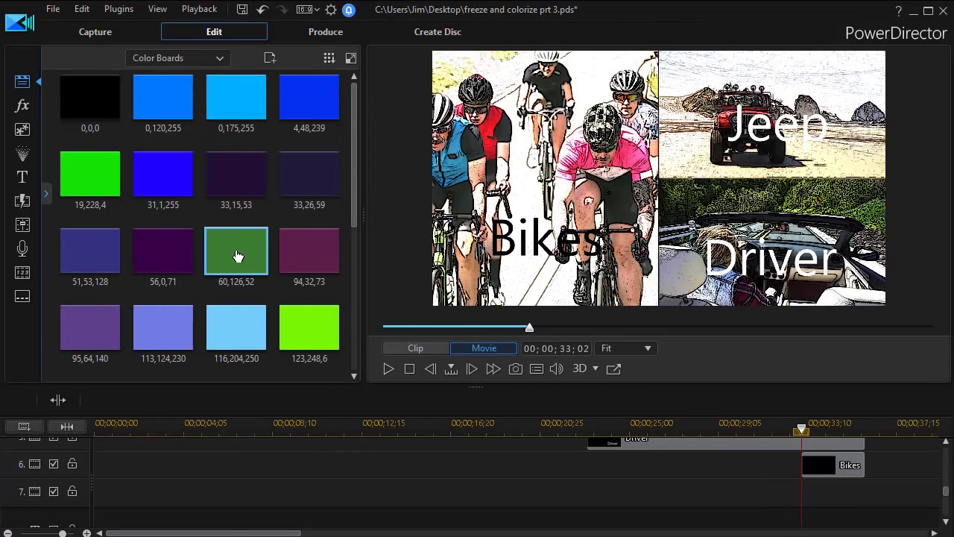
left_click_drag(236, 256, 80, 498)
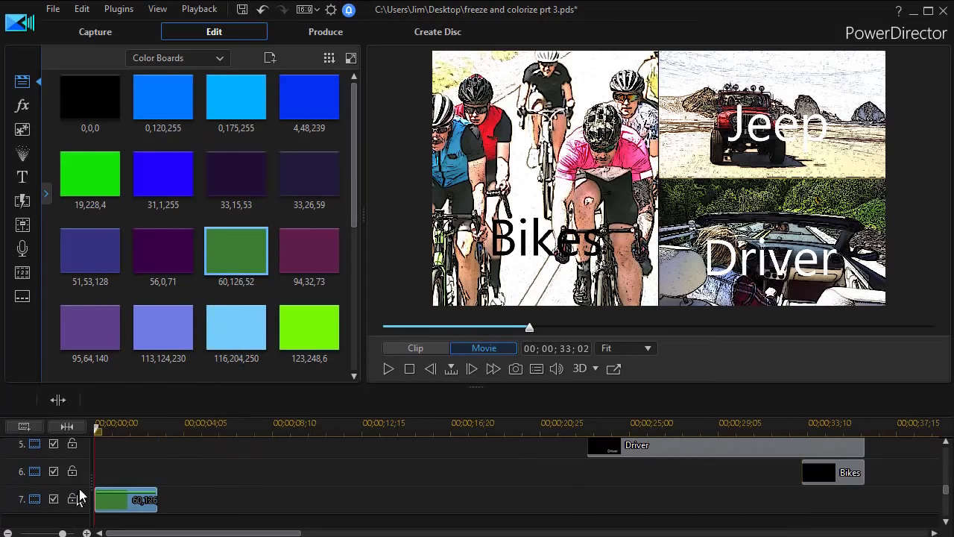
left_click(138, 501)
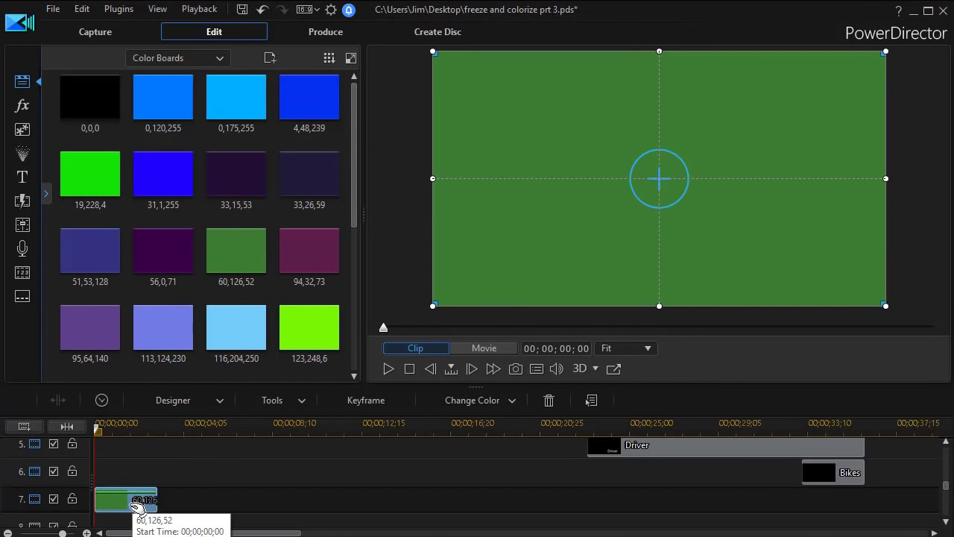
- Resize the green board, aspect ratio unlocked, into a thin vertical line beside the bikes panel
double_click(137, 509)
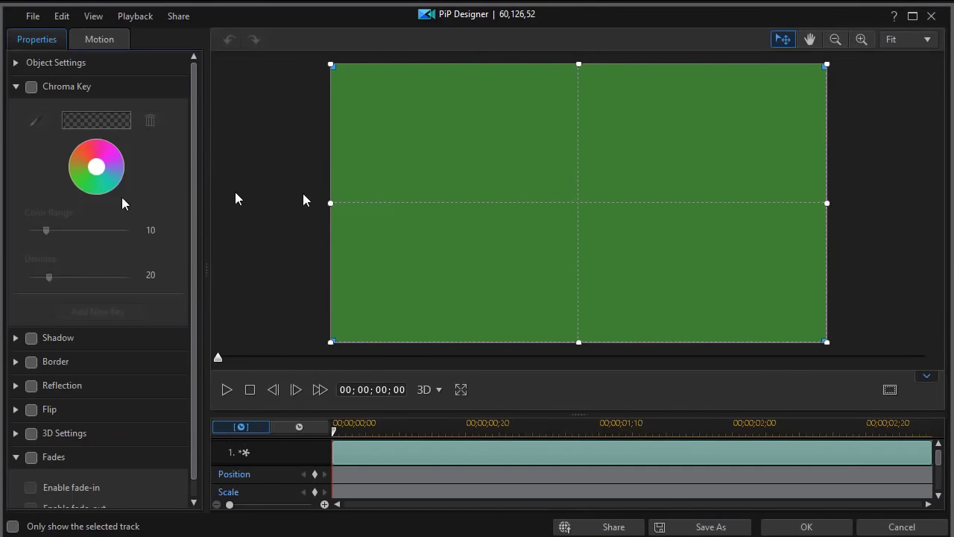
left_click_drag(196, 204, 192, 351)
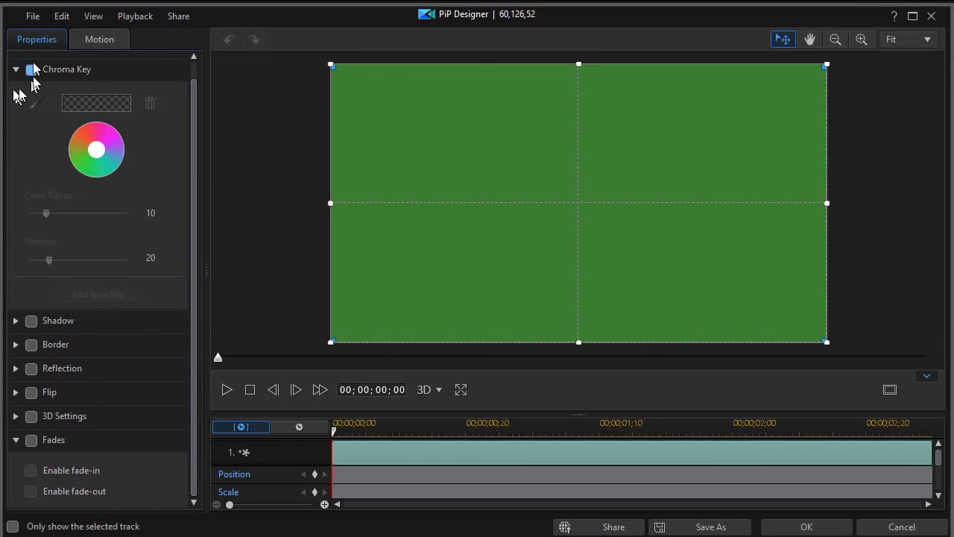
left_click(15, 69)
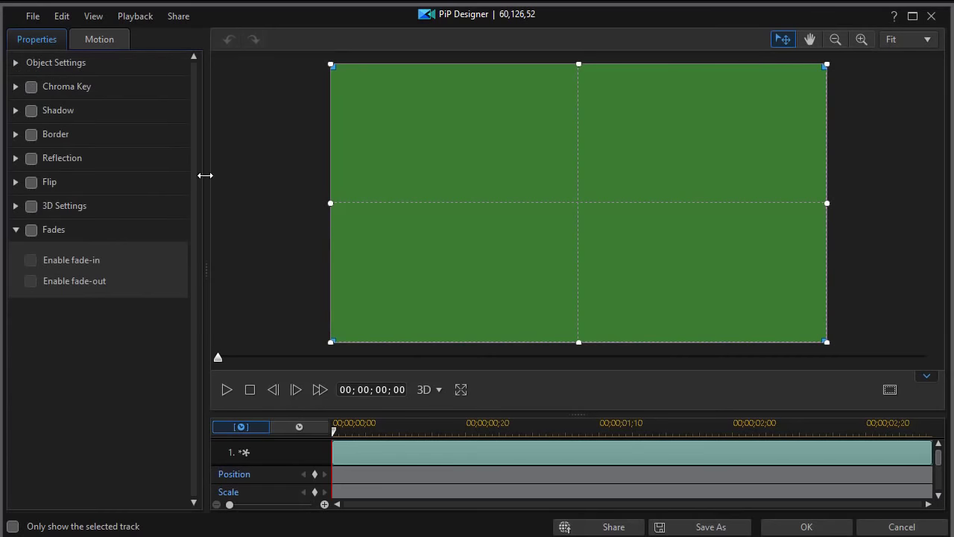
left_click(15, 62)
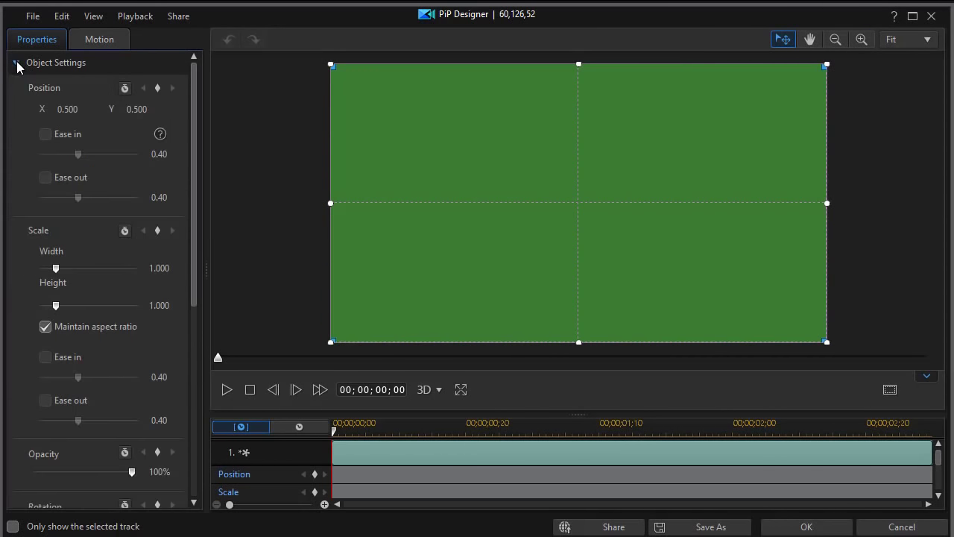
left_click(49, 327)
left_click_drag(330, 202, 572, 235)
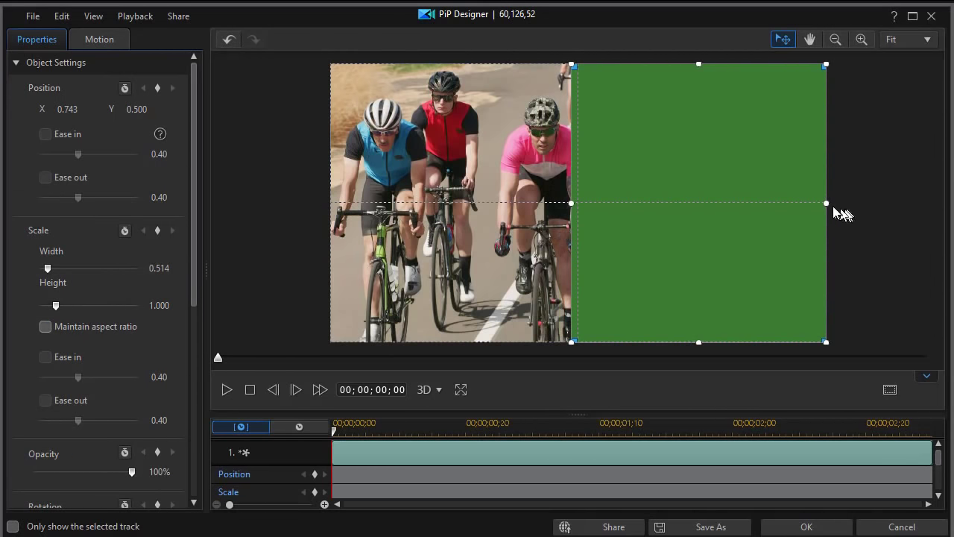
left_click_drag(827, 200, 578, 224)
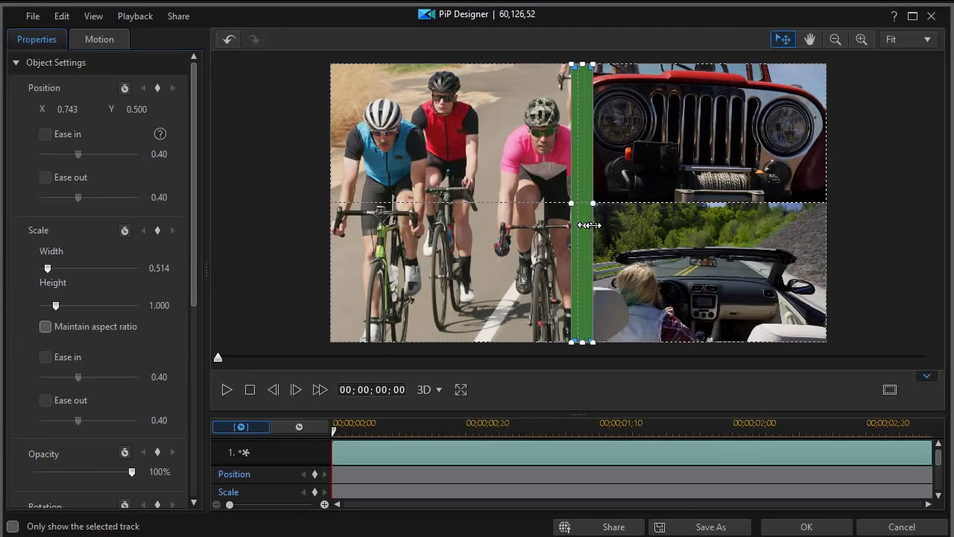
left_click(797, 527)
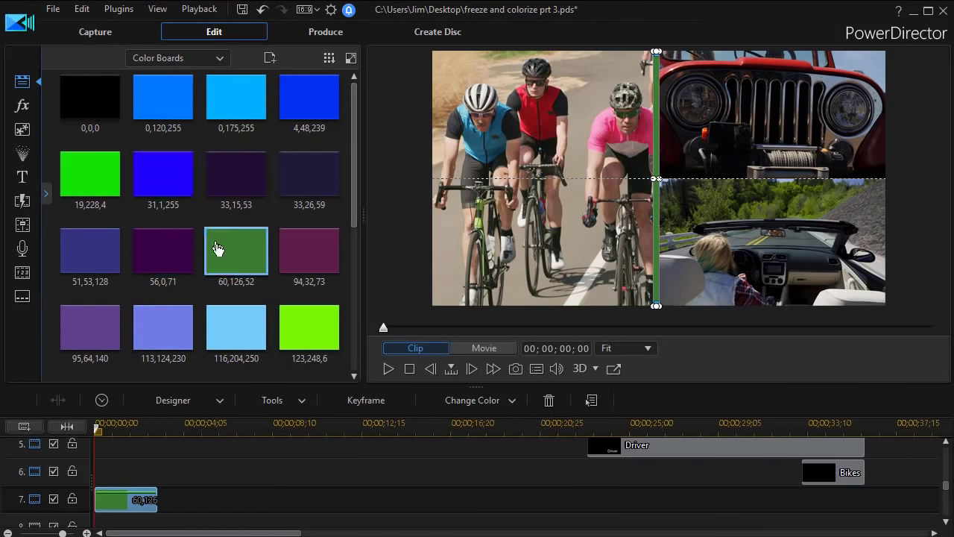
left_click_drag(223, 263, 67, 452)
- Shape the track 8 green board into a thin horizontal line between the Jeep and Driver panels
left_click(128, 456)
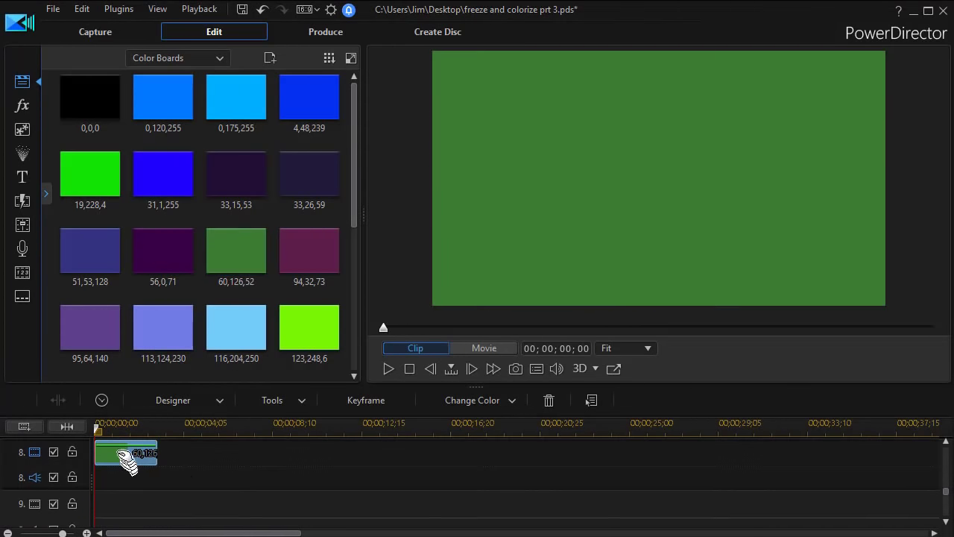
double_click(130, 458)
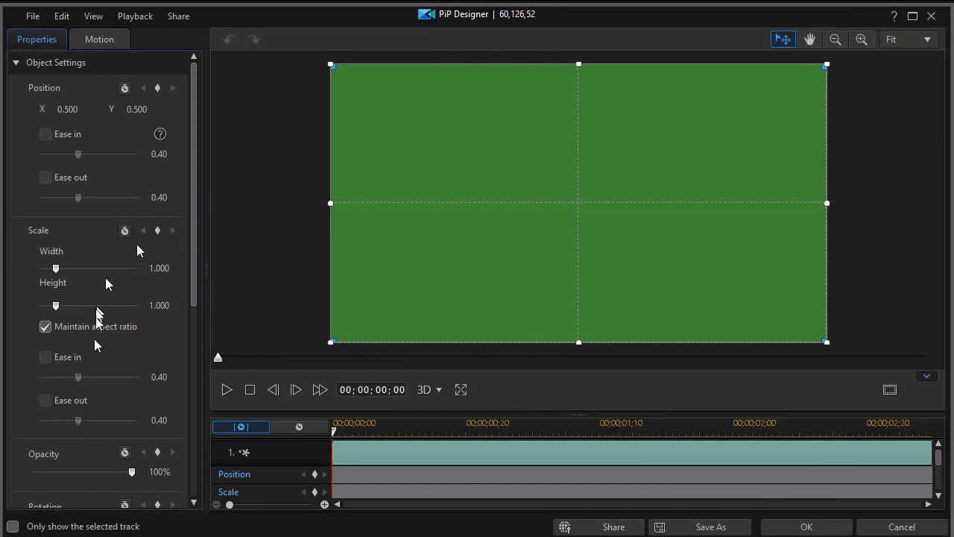
left_click(44, 327)
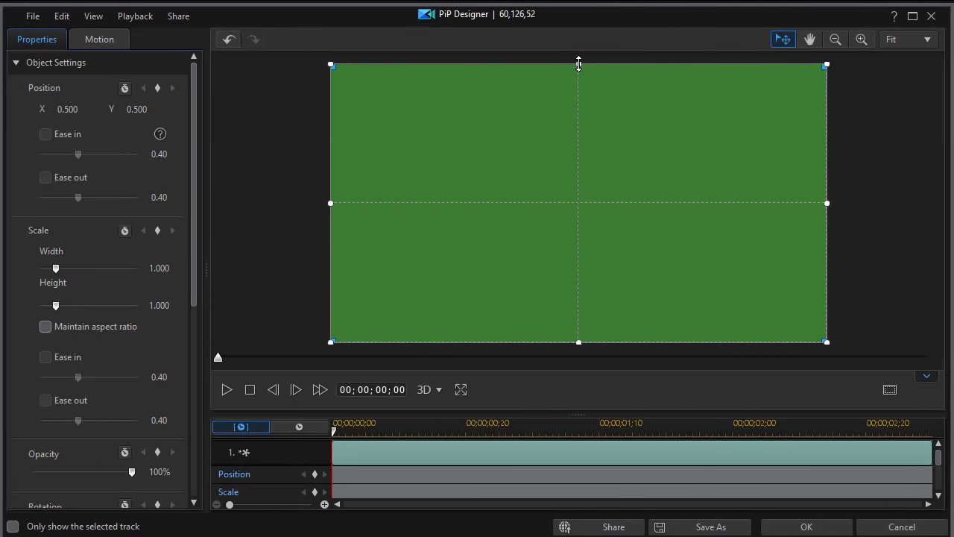
left_click_drag(578, 65, 561, 201)
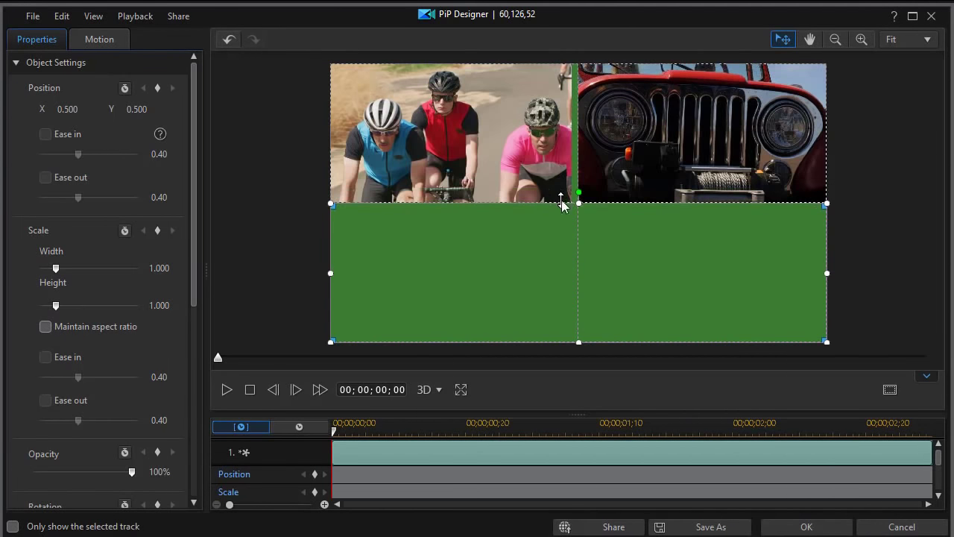
left_click_drag(578, 341, 565, 208)
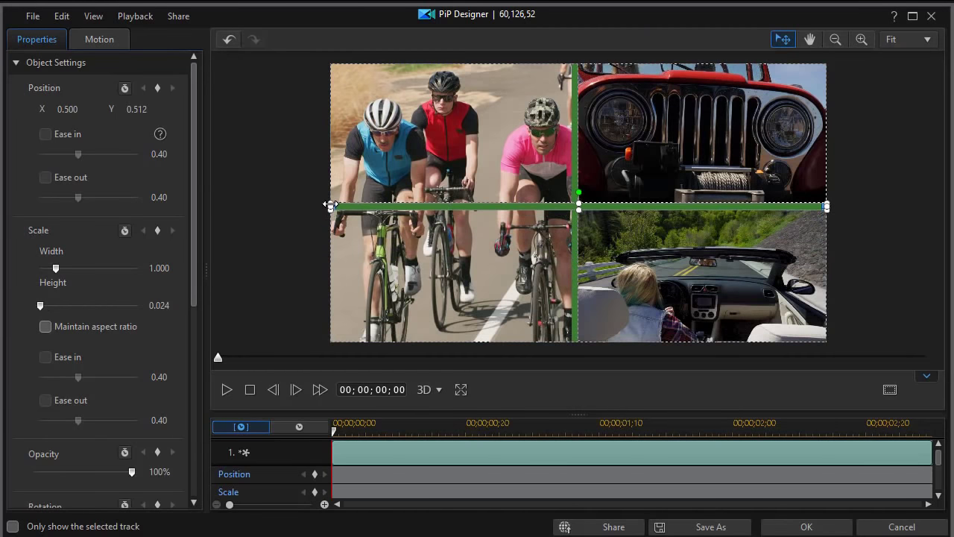
left_click_drag(331, 205, 580, 207)
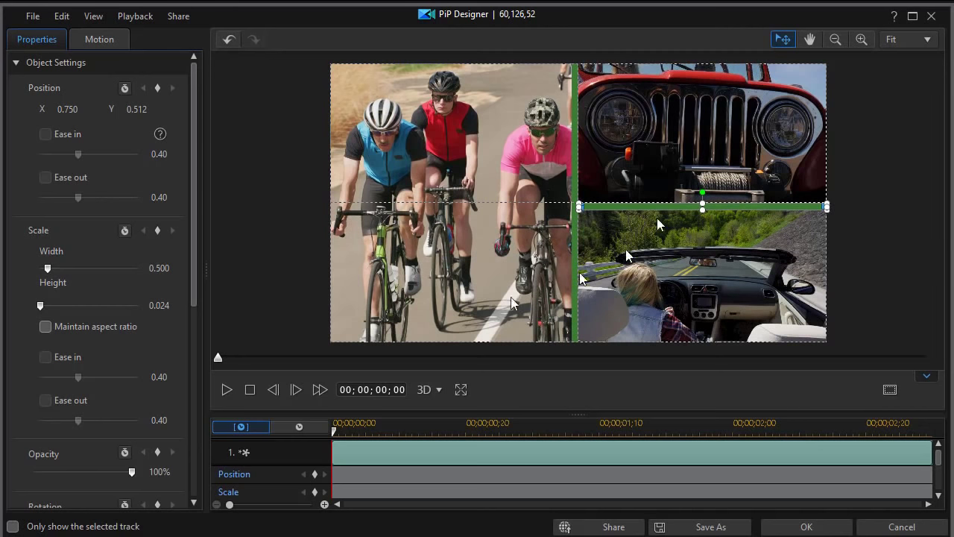
left_click(809, 526)
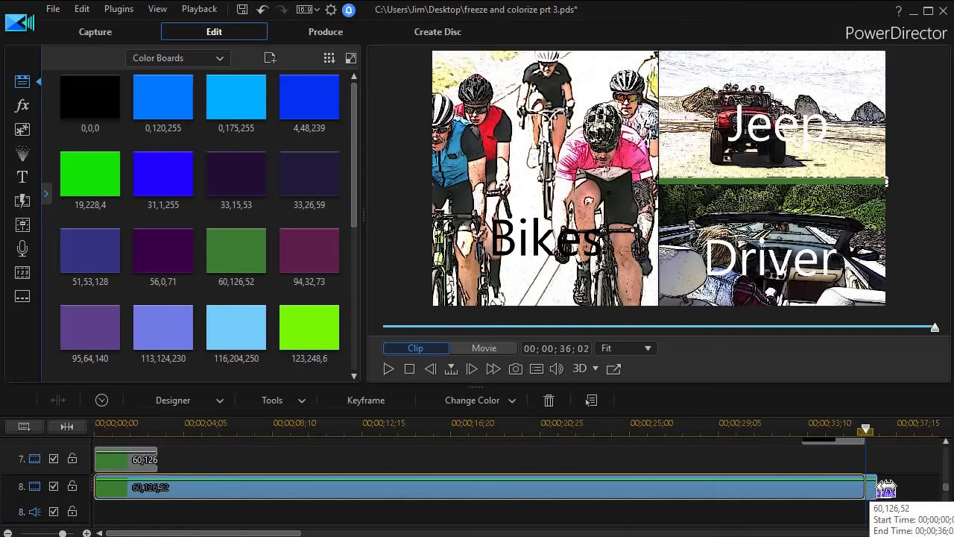
- Stretch the track 7 vertical green line to 00;00;36;02, matching track 8
left_click(151, 462)
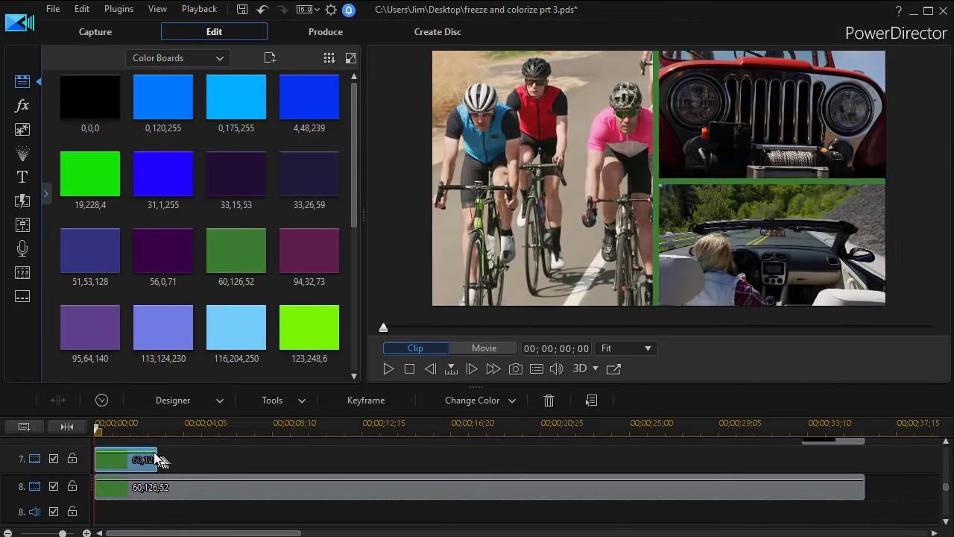
left_click_drag(157, 454, 862, 489)
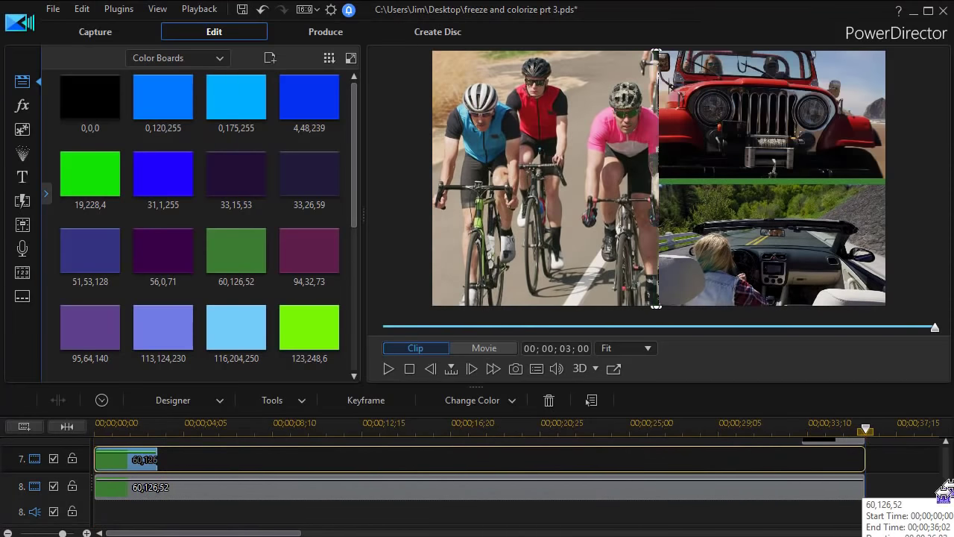
left_click_drag(918, 513, 914, 508)
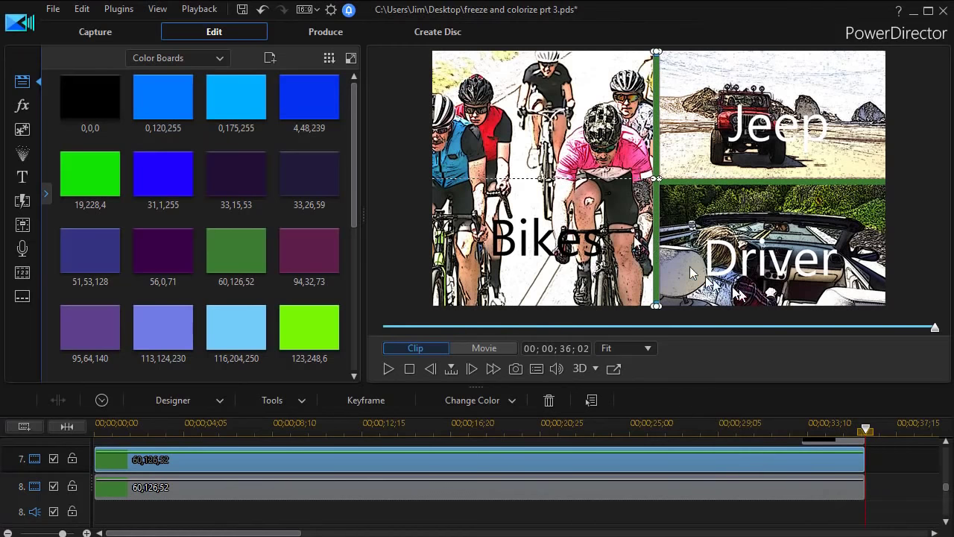